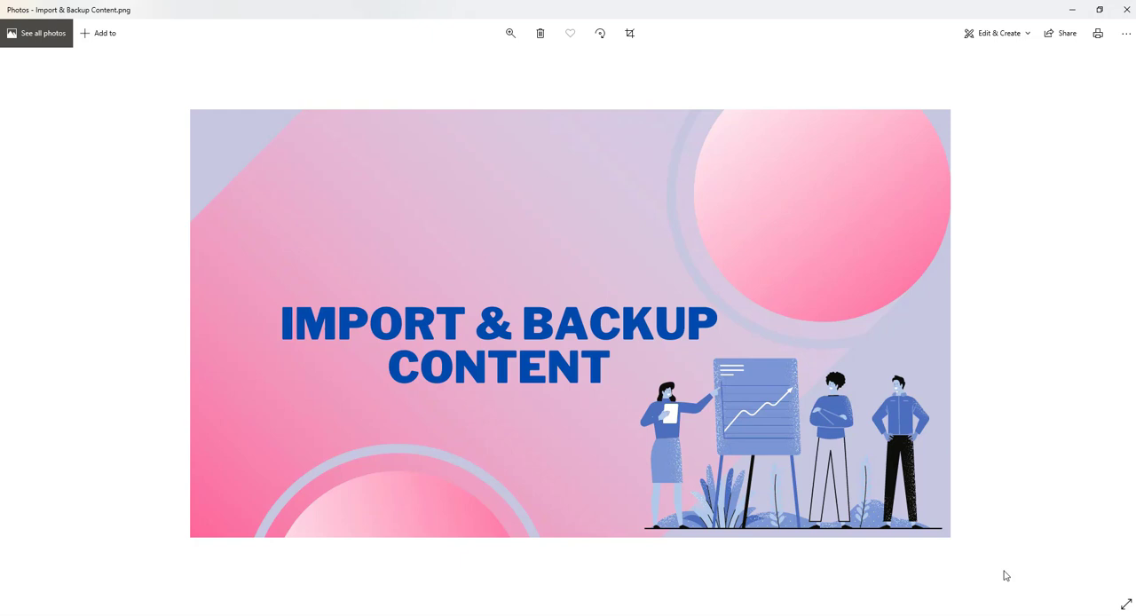
# Switch to Blogger in the browser and download a content backup of the Tamil Bloggers Tutorial blog.
pyautogui.moveTo(482, 611)
pyautogui.click(480, 591)
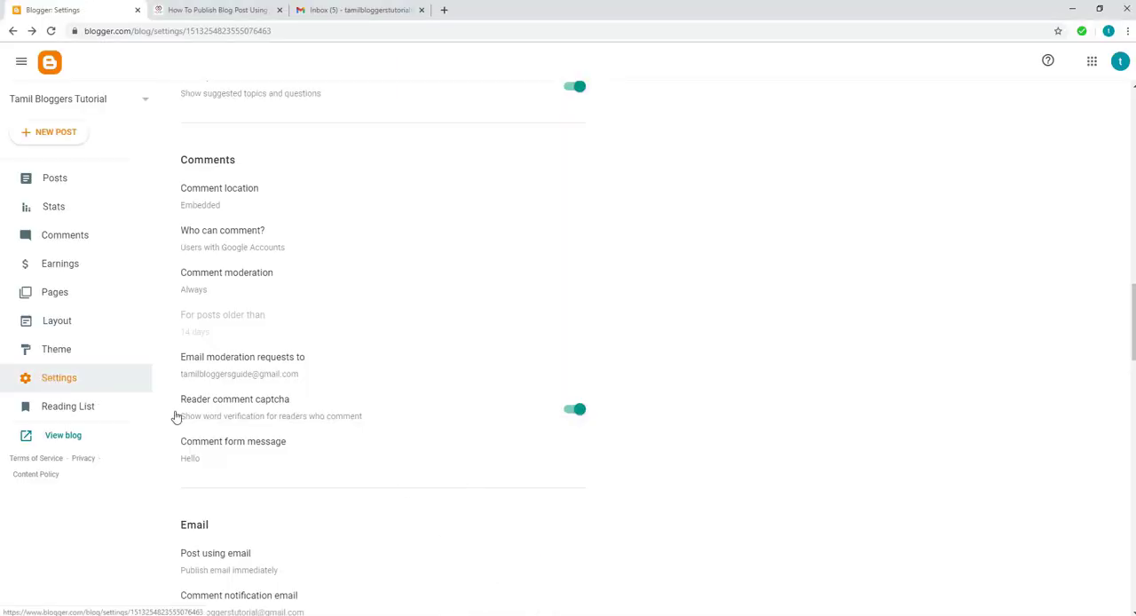
pyautogui.scroll(-6, 370, 468)
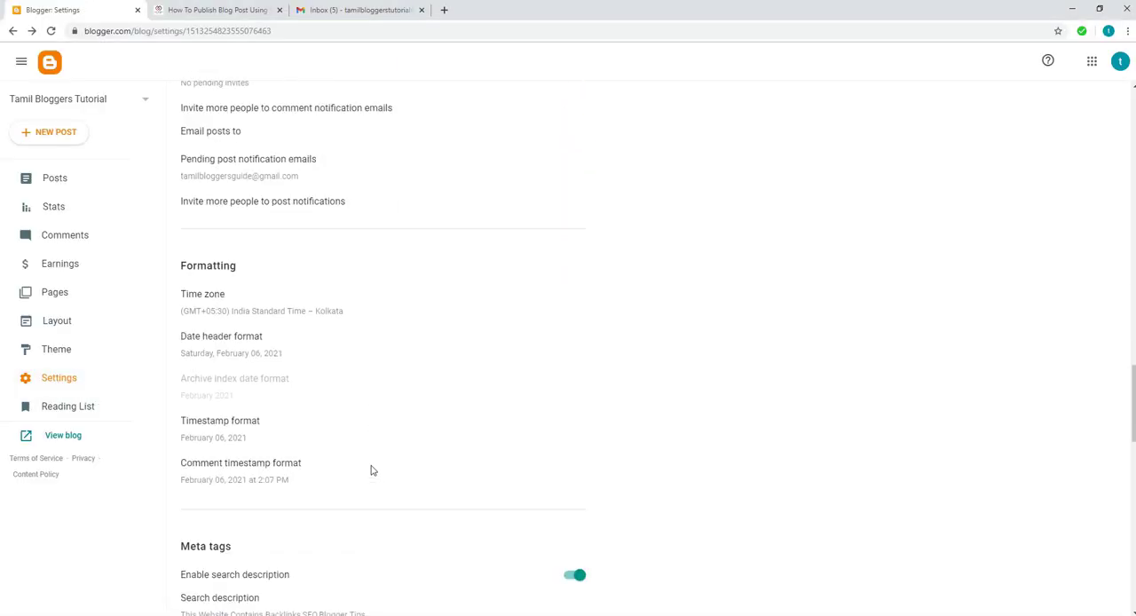
pyautogui.scroll(-7, 371, 471)
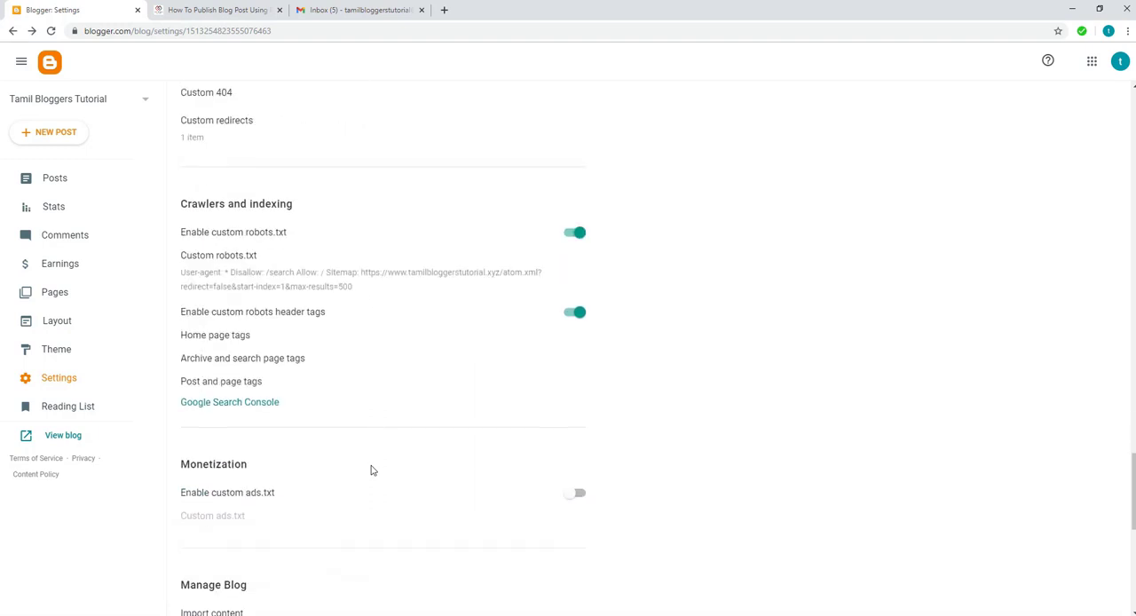
pyautogui.scroll(-5, 371, 470)
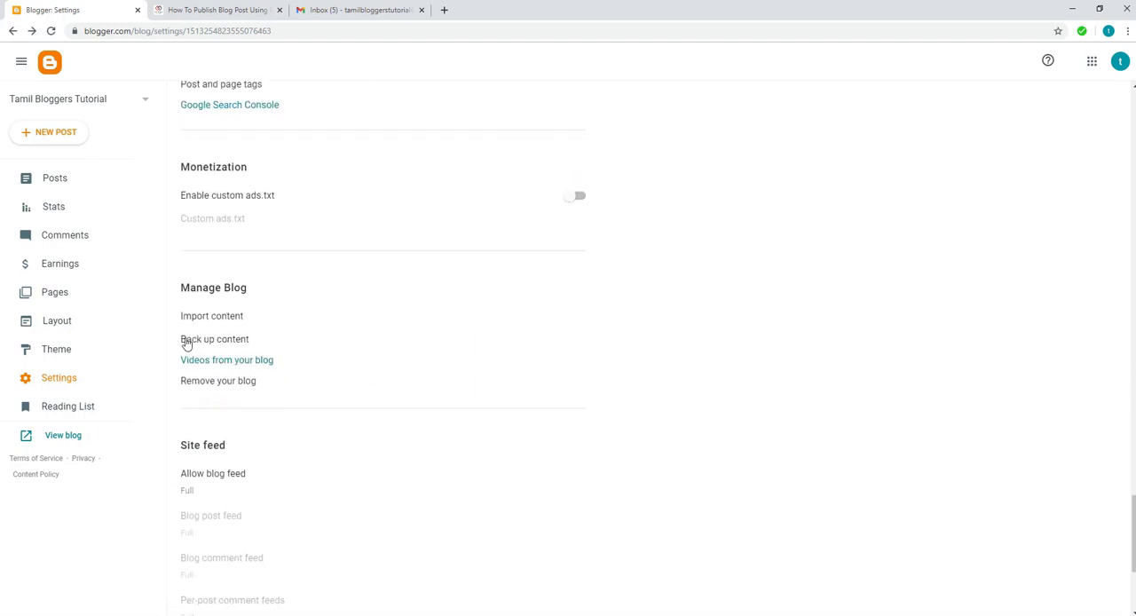
pyautogui.click(201, 342)
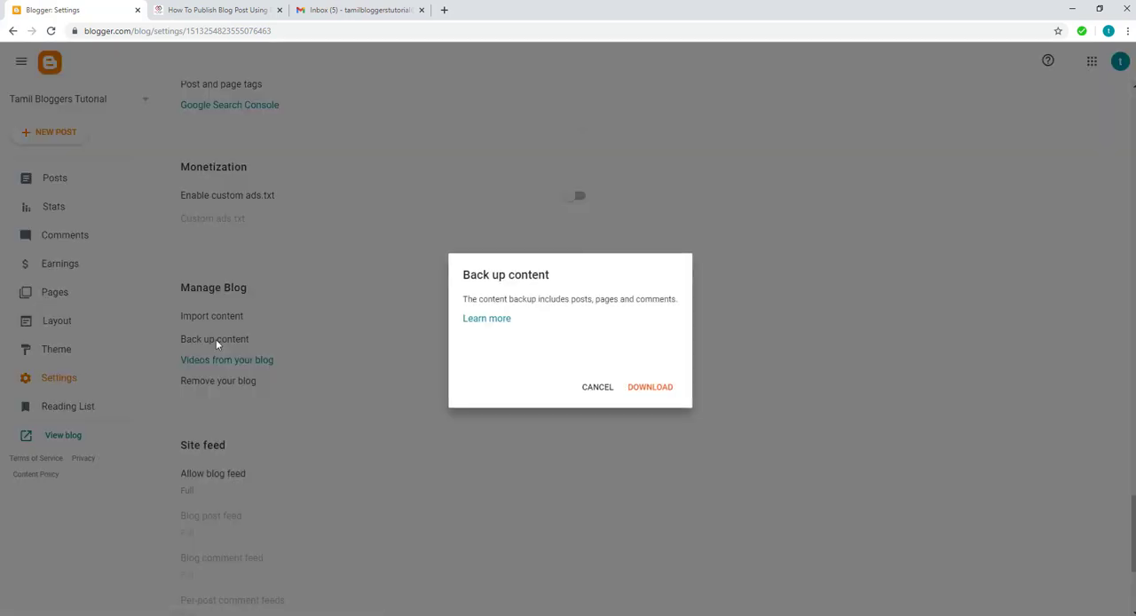
pyautogui.click(647, 388)
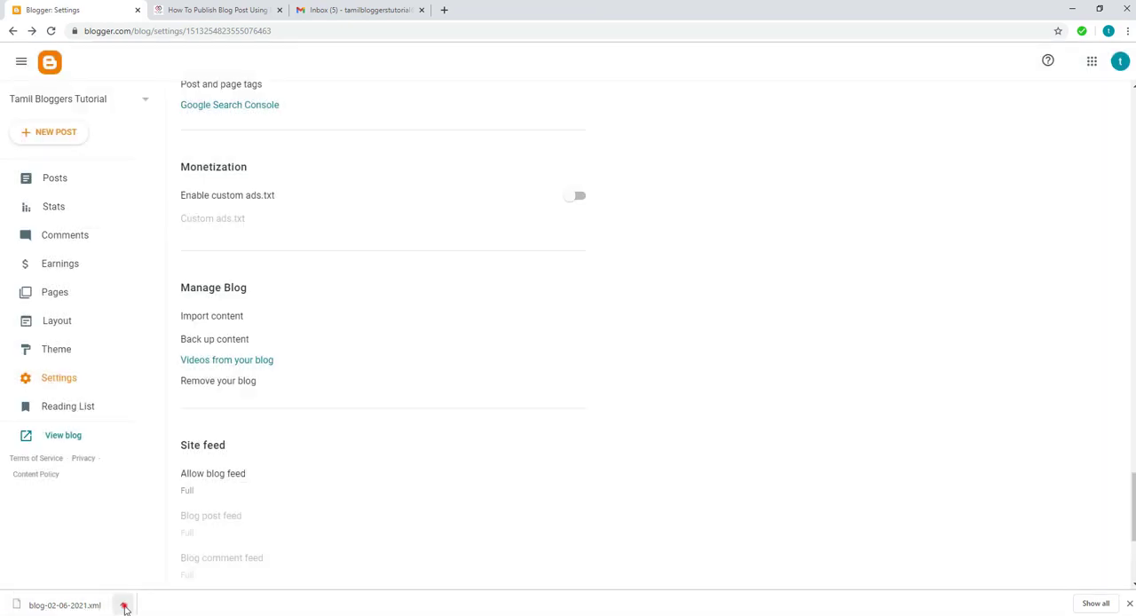
# Show the downloaded blog-02-06-2021.xml backup in its folder, and return to the Blogger settings.
pyautogui.click(124, 607)
pyautogui.click(145, 565)
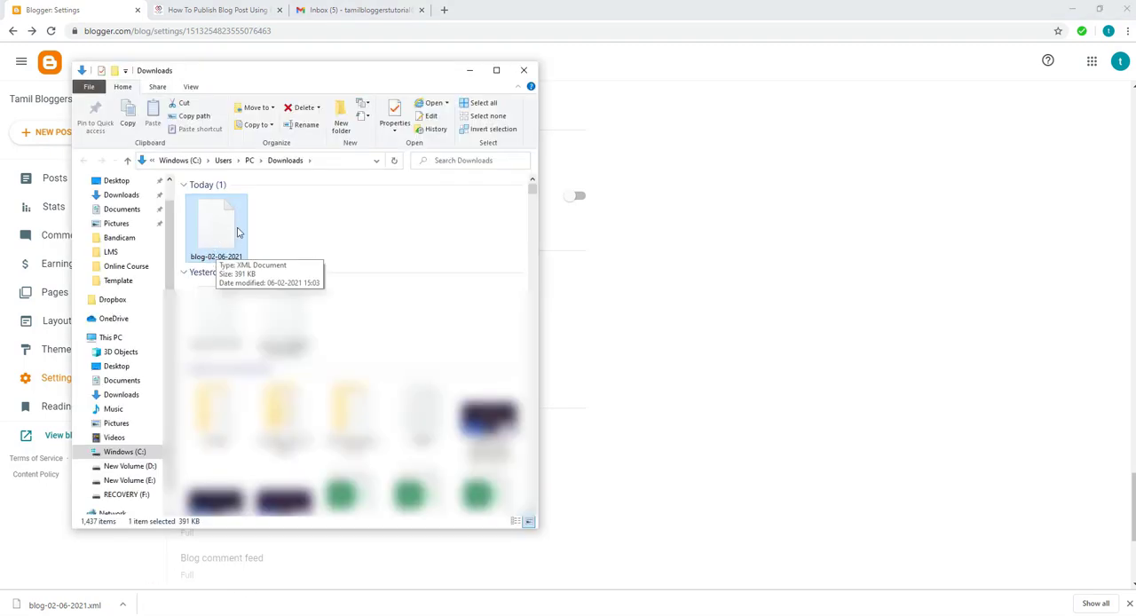
pyautogui.click(80, 11)
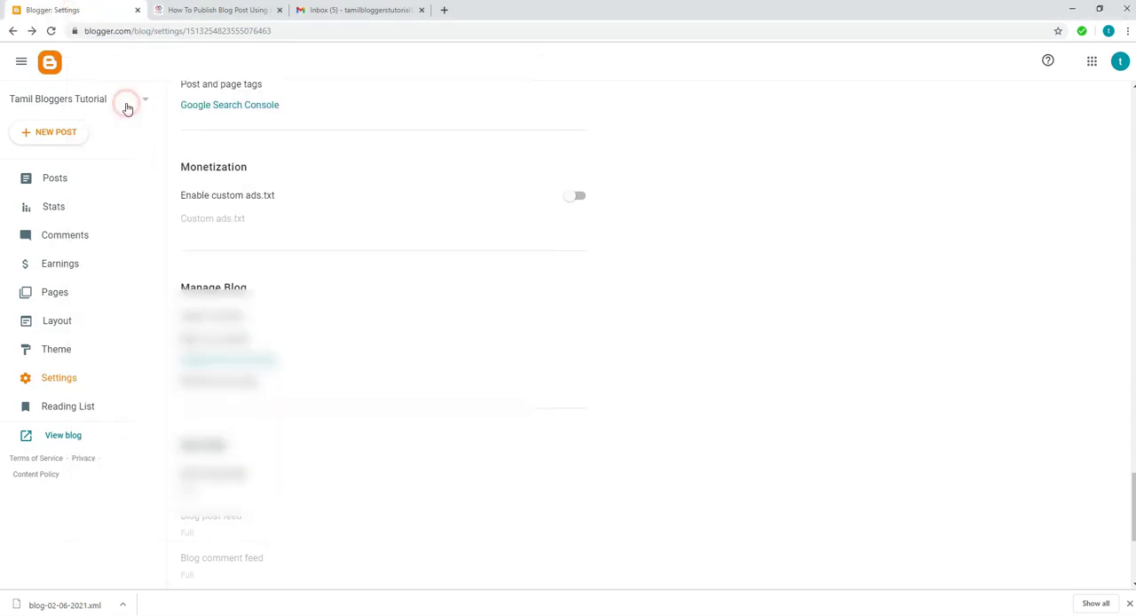
# Create a new blog titled Demo with the address focksrock.blogspot.com.
pyautogui.click(125, 109)
pyautogui.click(47, 167)
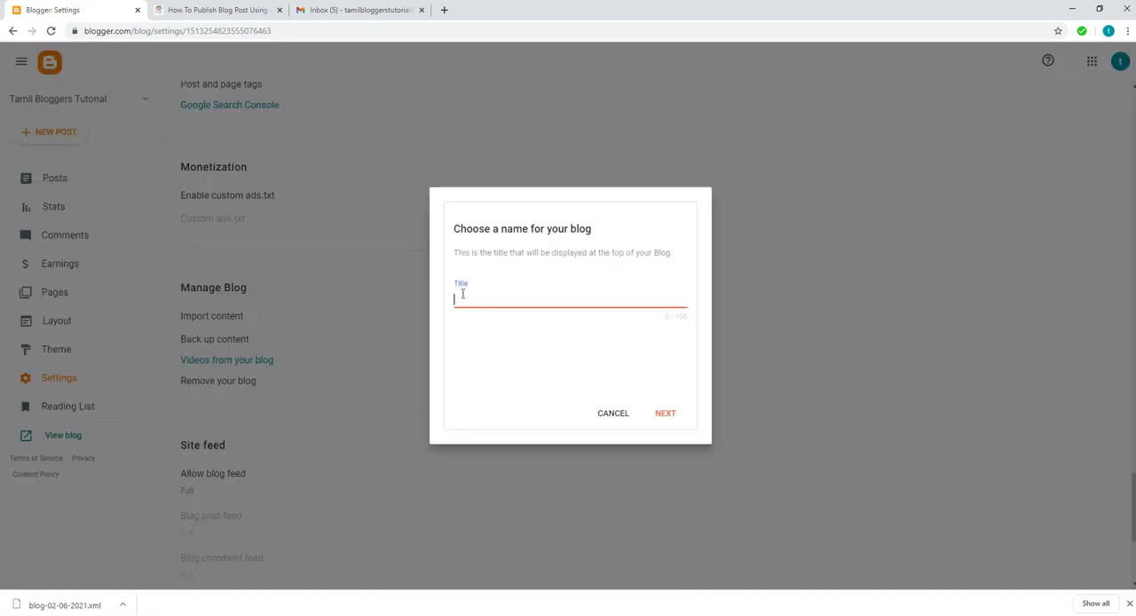
pyautogui.click(464, 294)
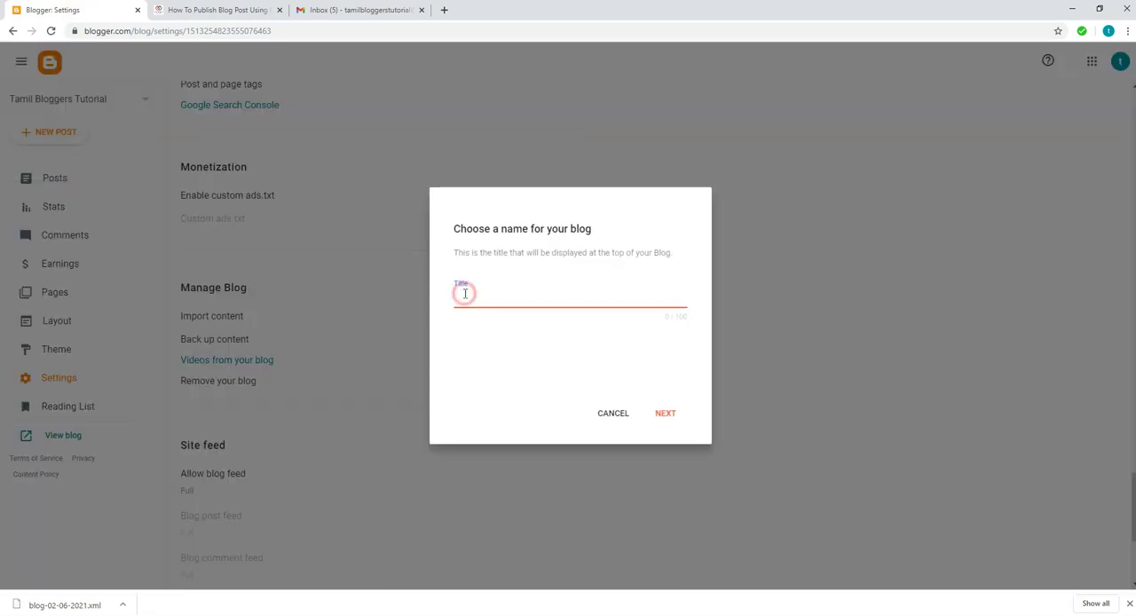
pyautogui.write('Demo')
pyautogui.click(655, 413)
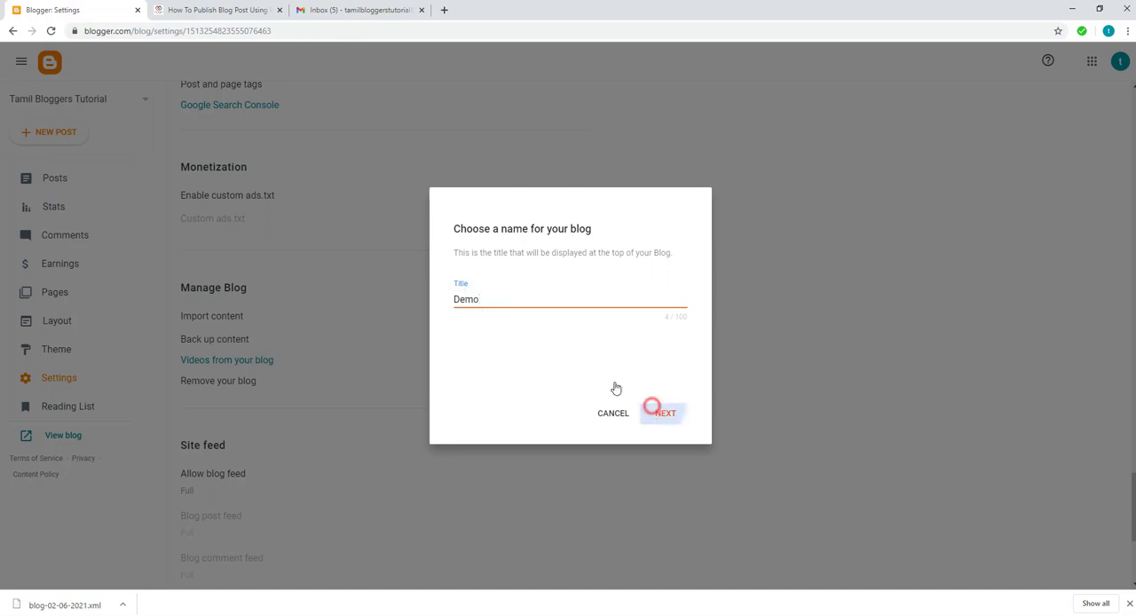
pyautogui.click(492, 303)
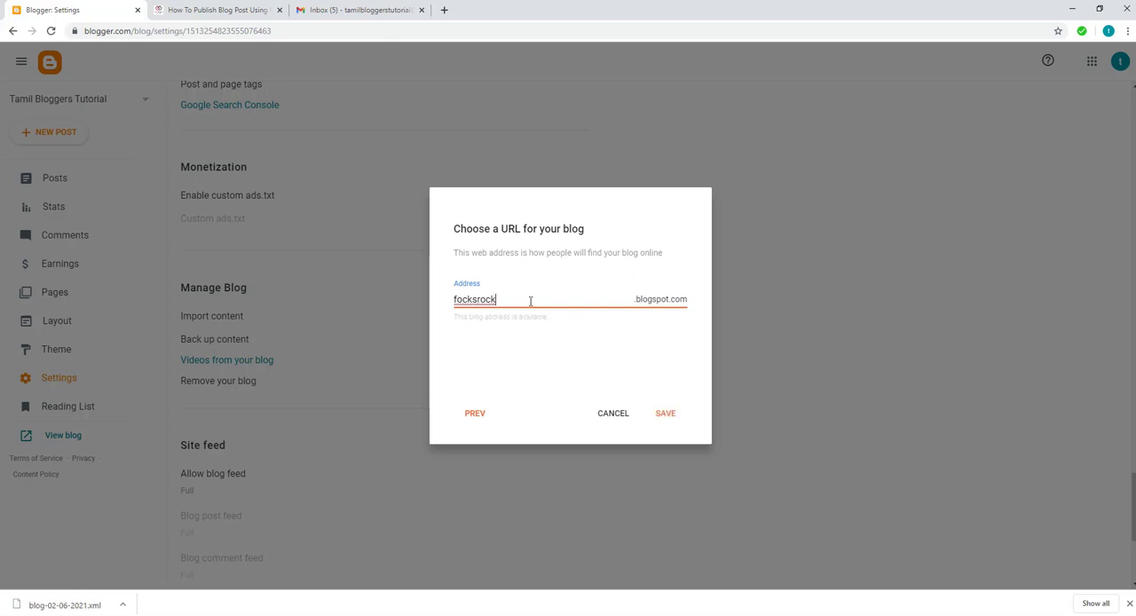
pyautogui.click(666, 413)
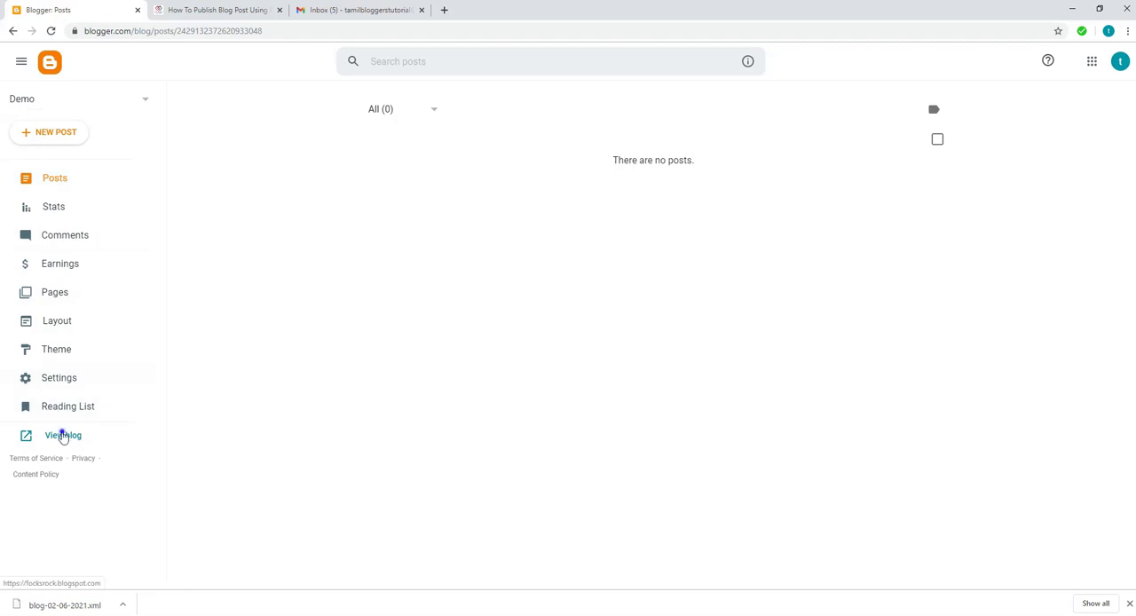
# View the live Demo blog in a new browser tab, and return to its Blogger dashboard.
pyautogui.rightClick(62, 435)
pyautogui.click(85, 439)
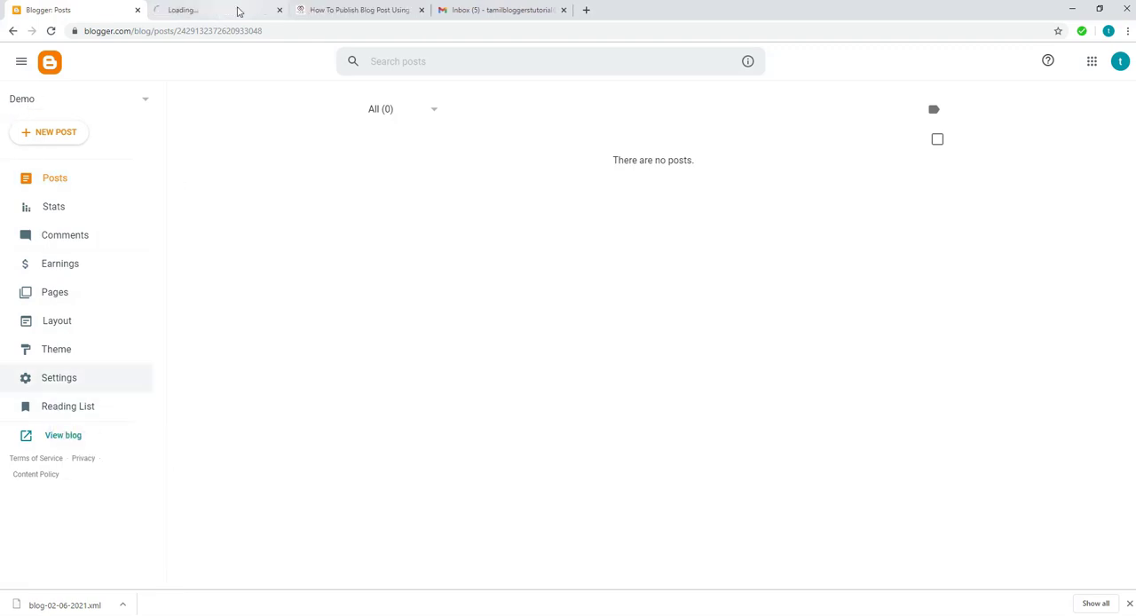
pyautogui.click(218, 9)
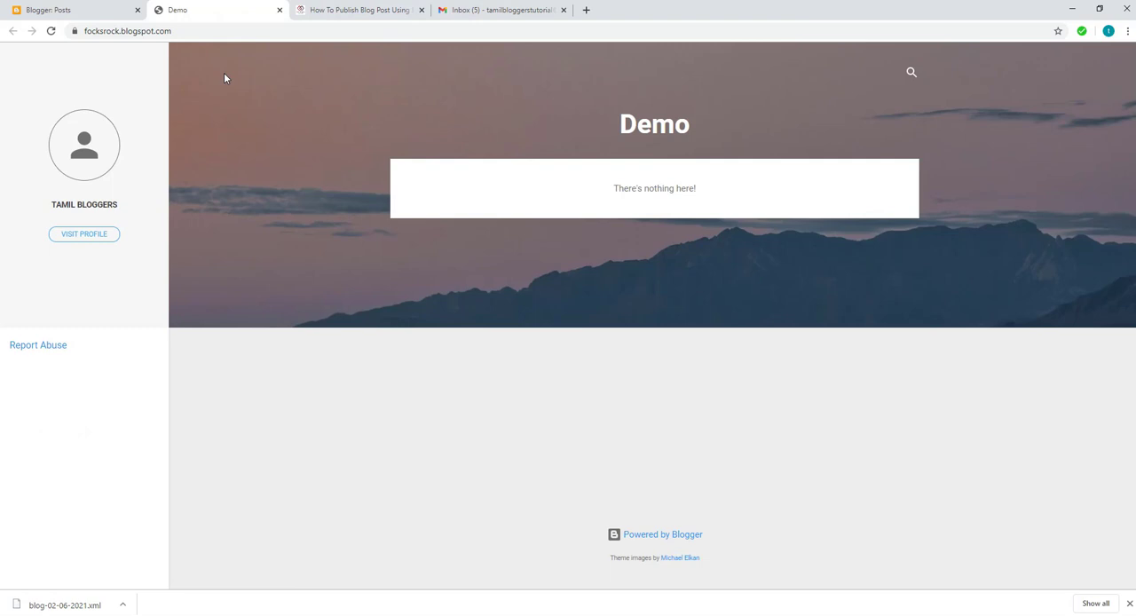
pyautogui.click(94, 10)
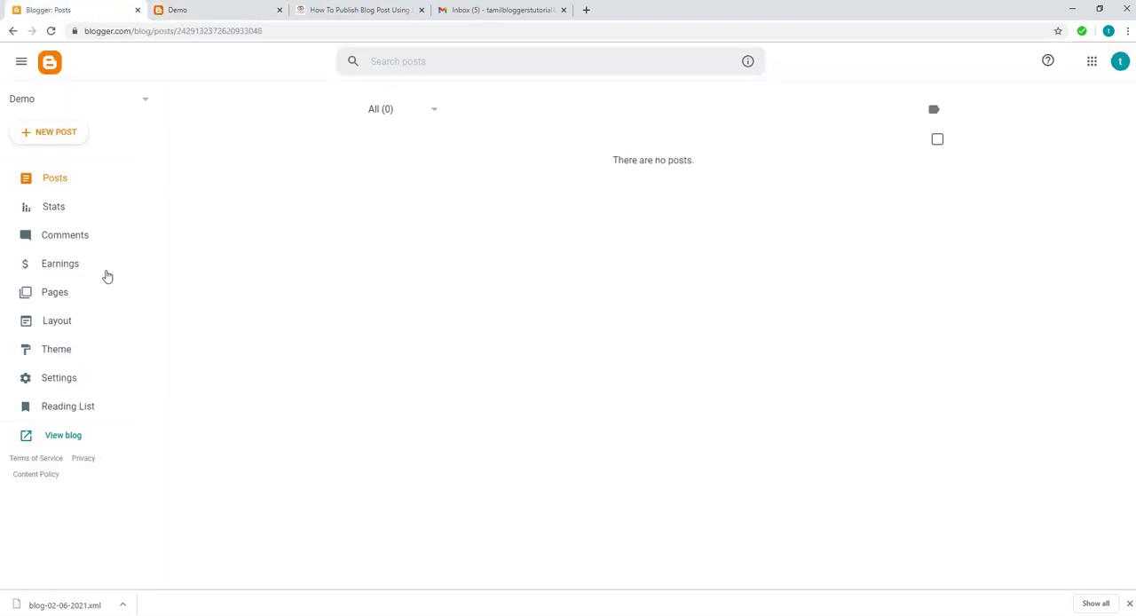
# Open the Import content dialog from the Manage Blog section of the Demo blog's settings.
pyautogui.click(57, 380)
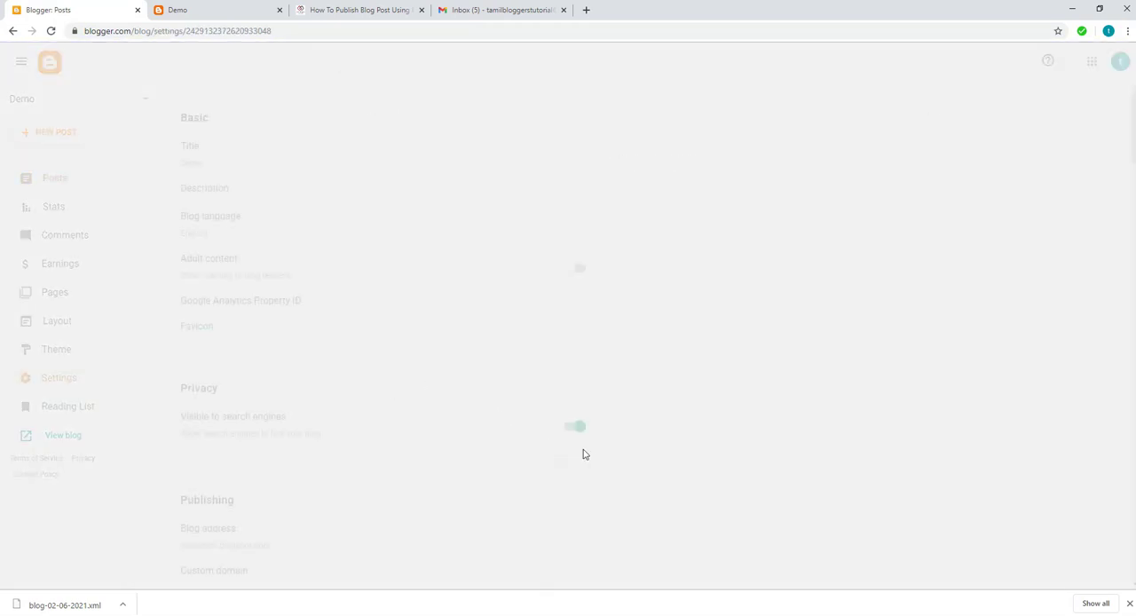
pyautogui.scroll(-10, 760, 472)
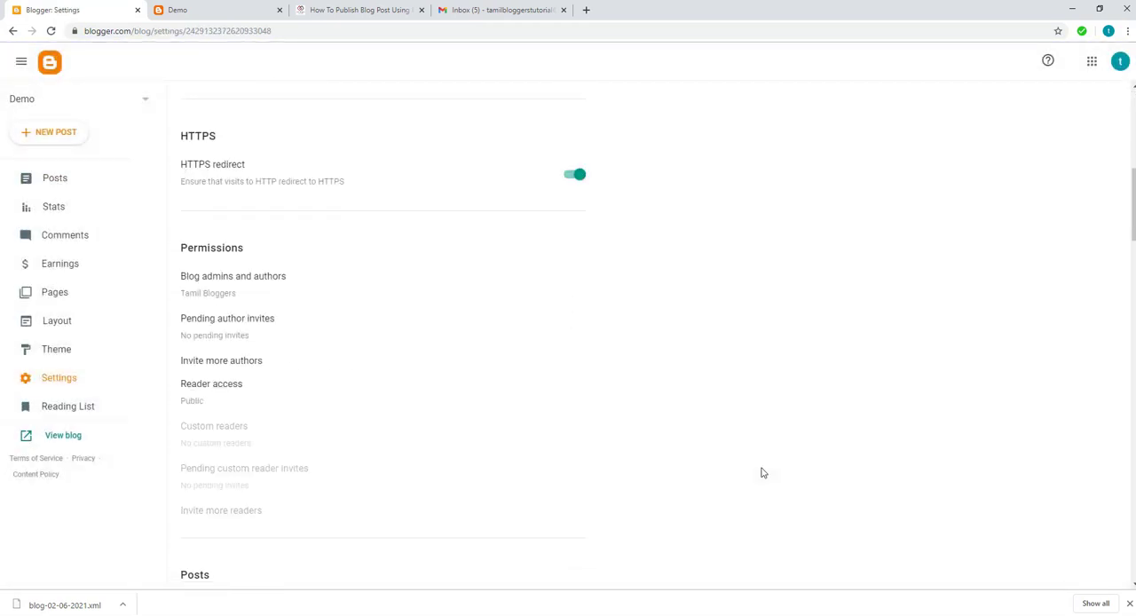
pyautogui.scroll(-15, 761, 473)
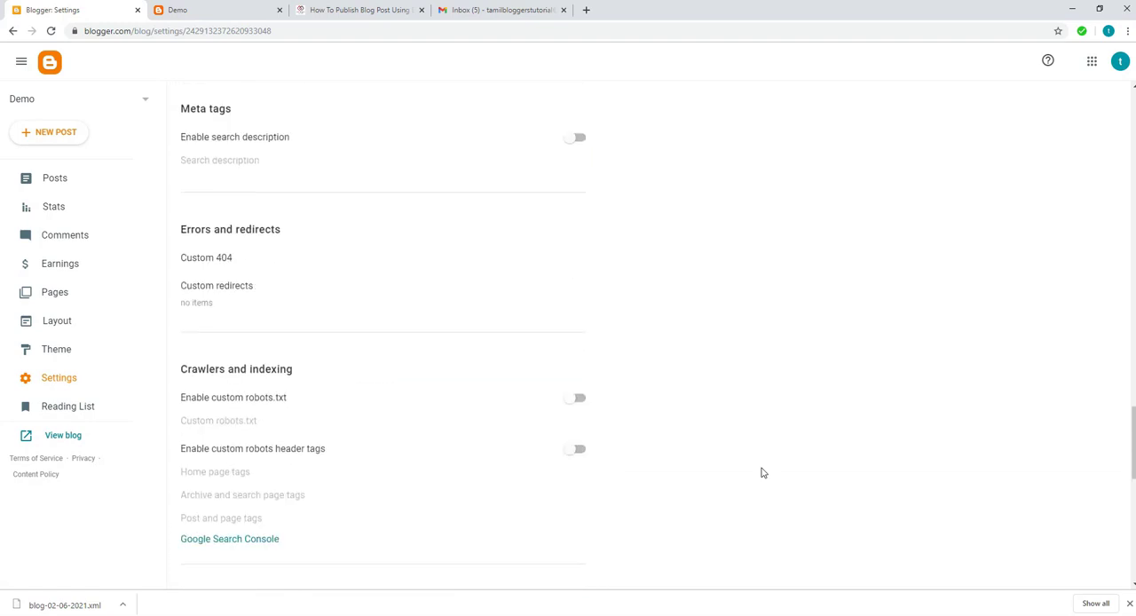
pyautogui.scroll(-5, 760, 472)
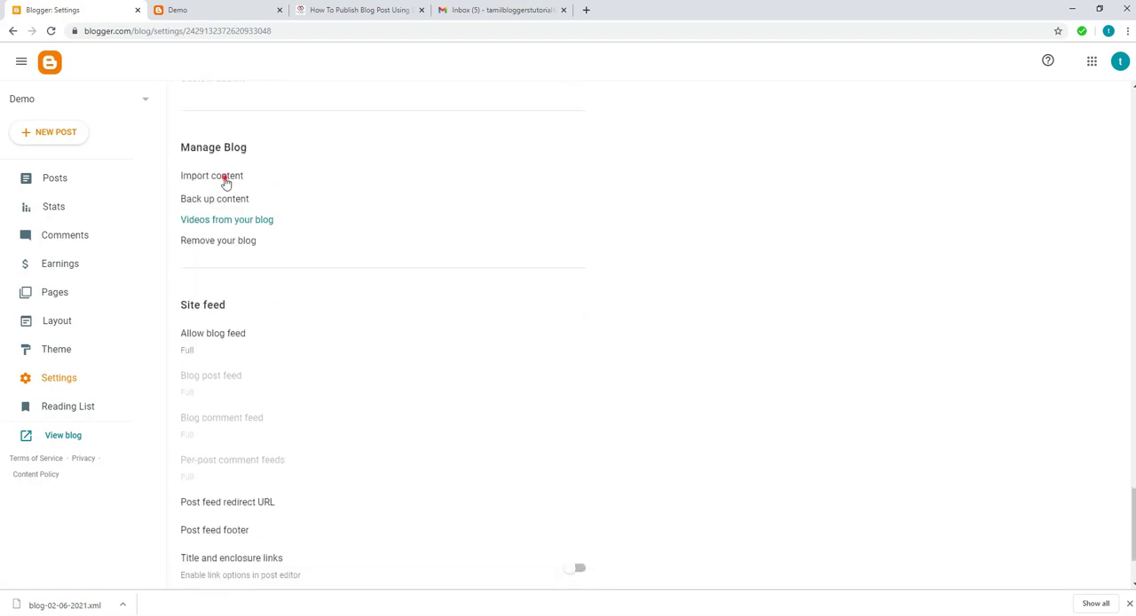
pyautogui.click(225, 177)
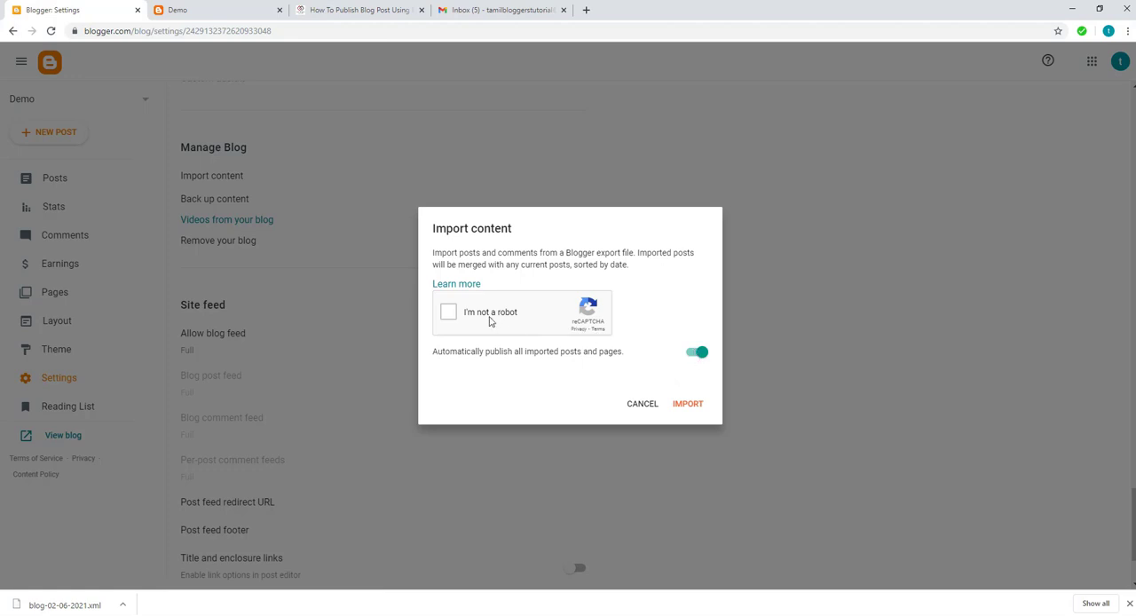
# Complete the reCAPTCHA check by selecting the four squares with crosswalks and verifying them.
pyautogui.click(479, 316)
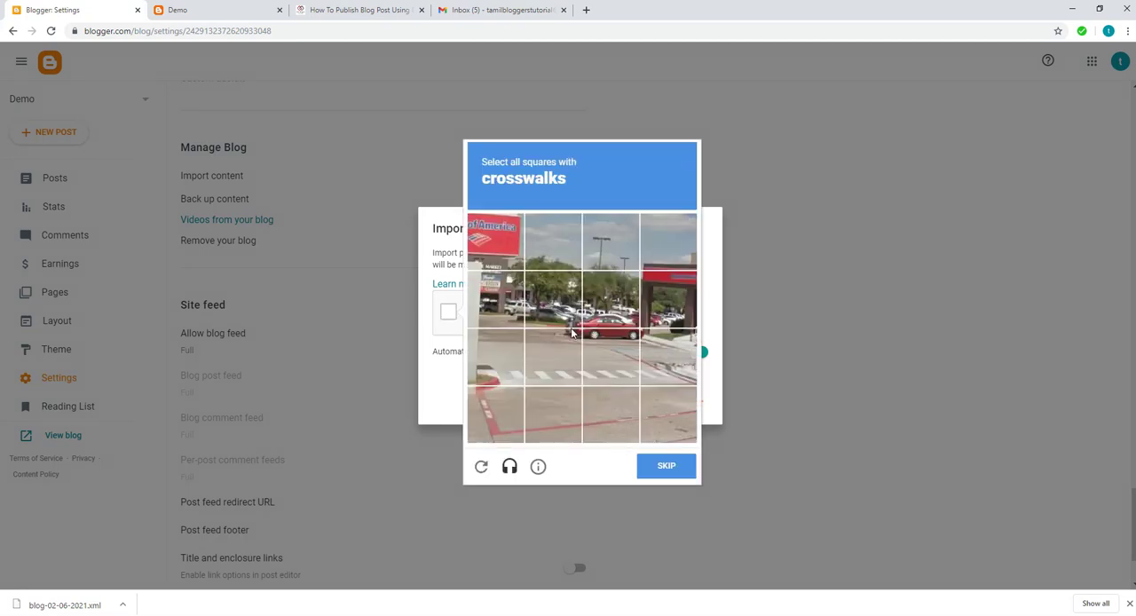
pyautogui.click(522, 355)
pyautogui.click(561, 357)
pyautogui.click(596, 355)
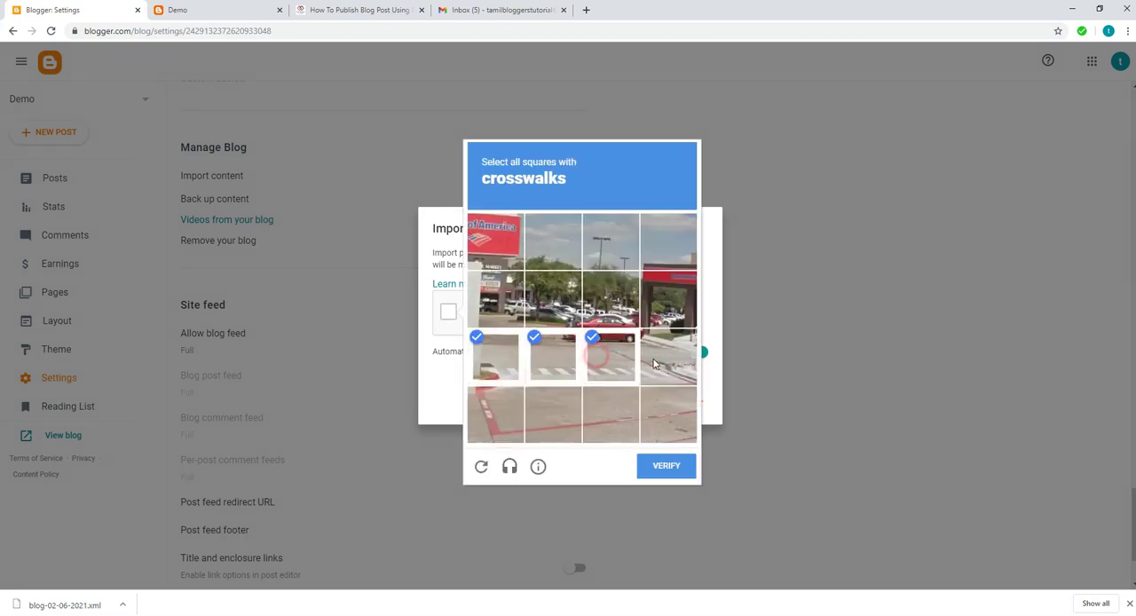
pyautogui.click(654, 363)
pyautogui.click(666, 465)
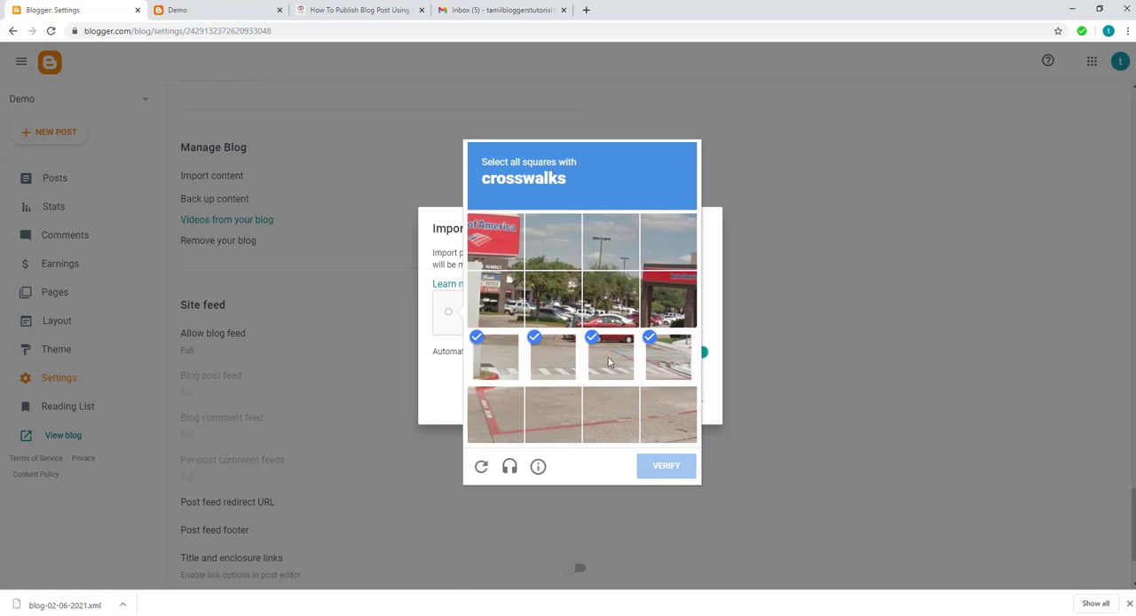
# Import the blog-02-06-2021 backup from the Downloads folder into the Demo blog, with automatic publishing of imported posts and pages enabled.
pyautogui.click(689, 408)
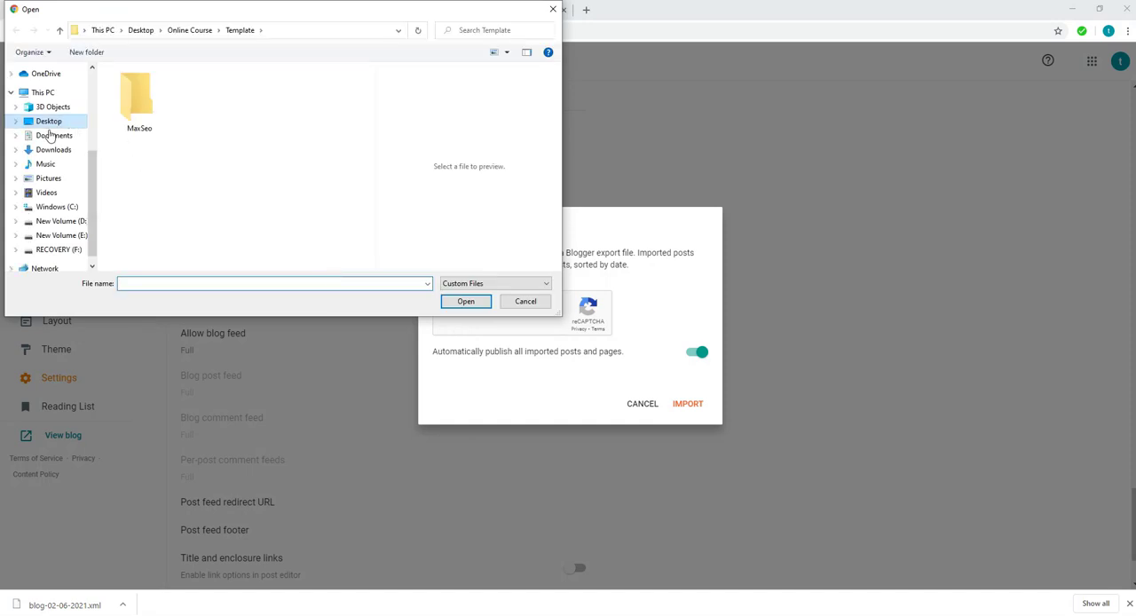
pyautogui.click(51, 149)
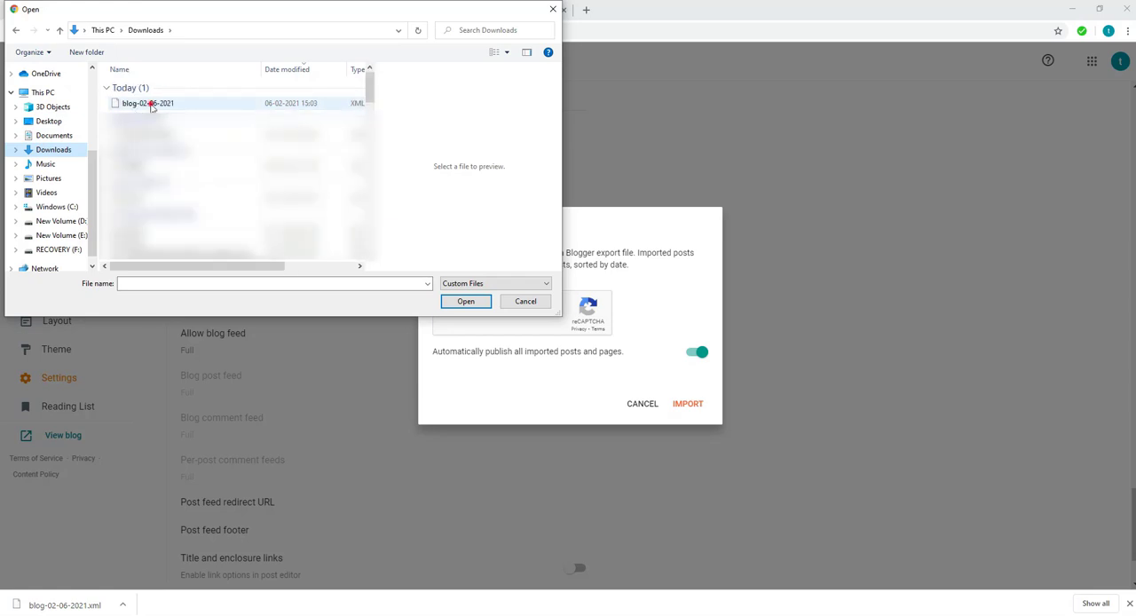
pyautogui.click(149, 105)
pyautogui.click(446, 302)
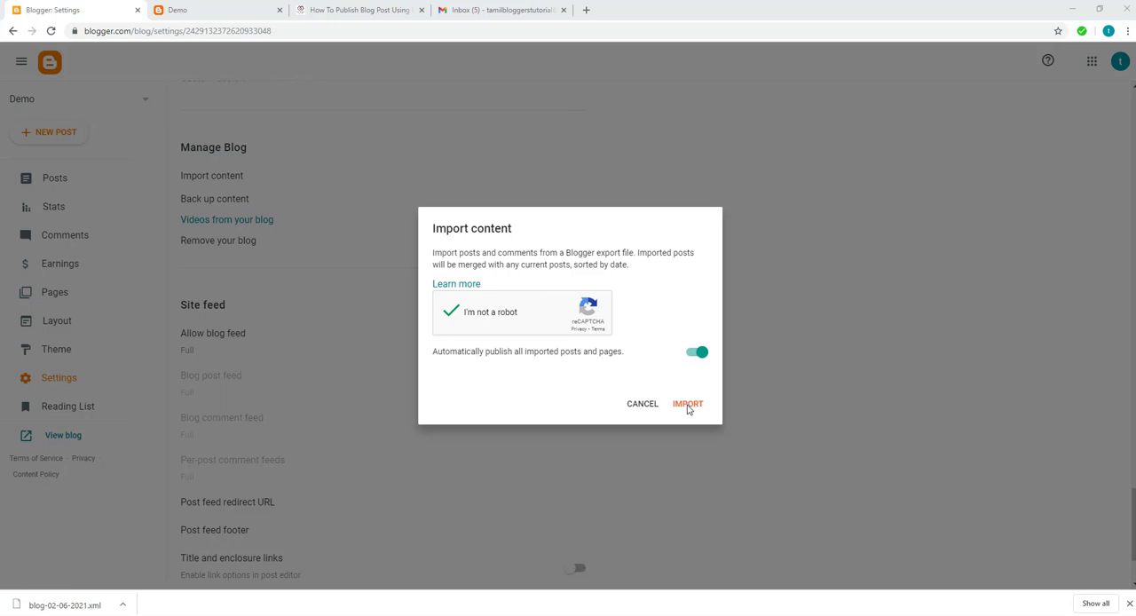
pyautogui.click(688, 406)
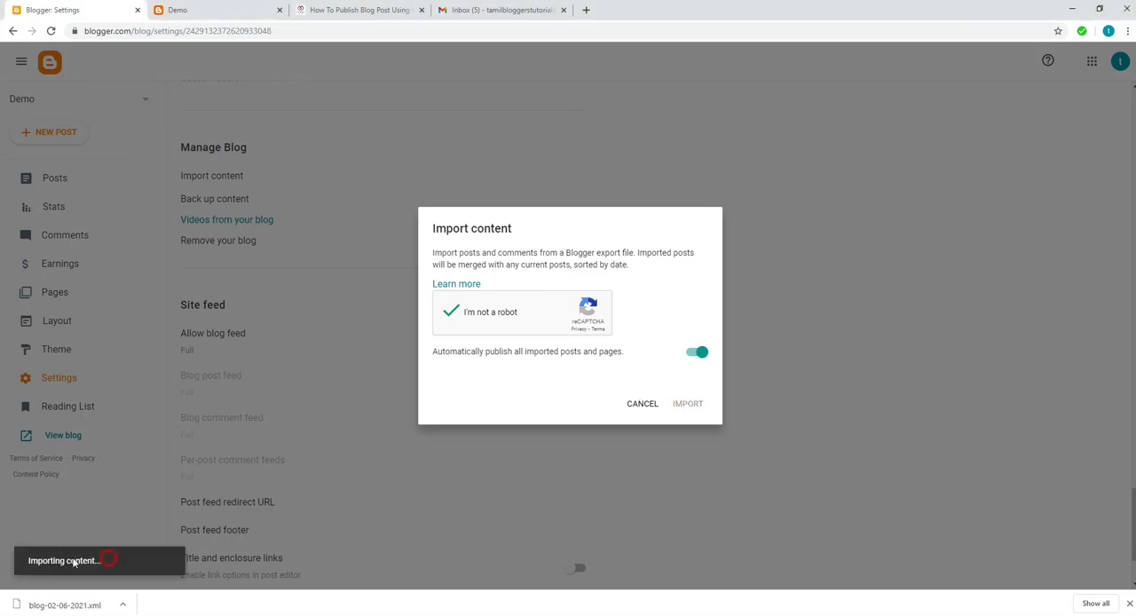
pyautogui.tripleClick(27, 560)
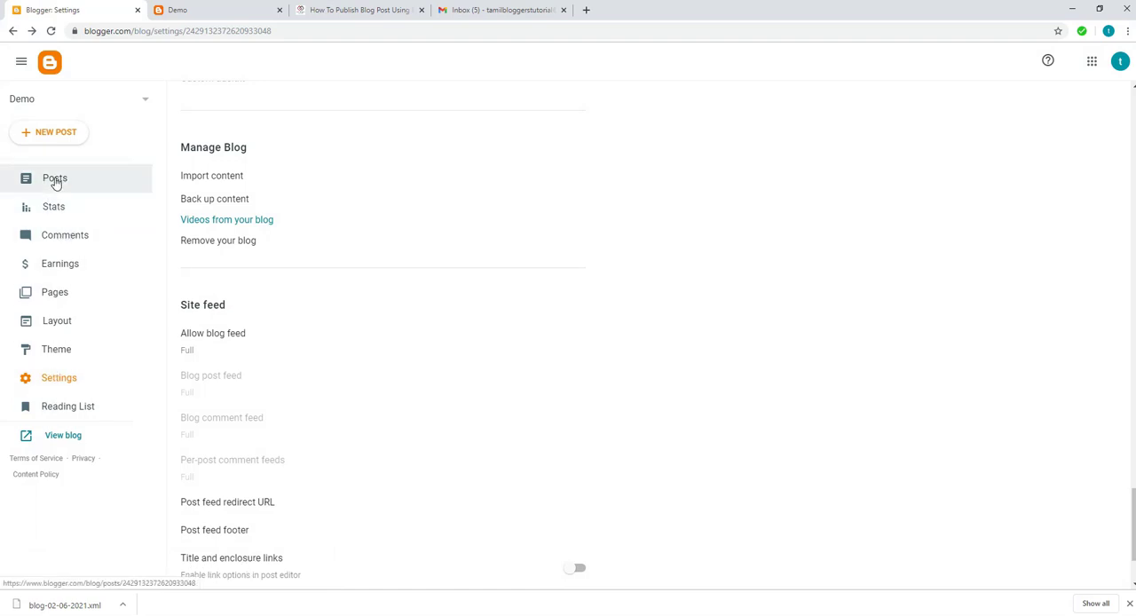
# Refresh the Demo blog's post list and its live page, and look through the imported posts.
pyautogui.click(55, 179)
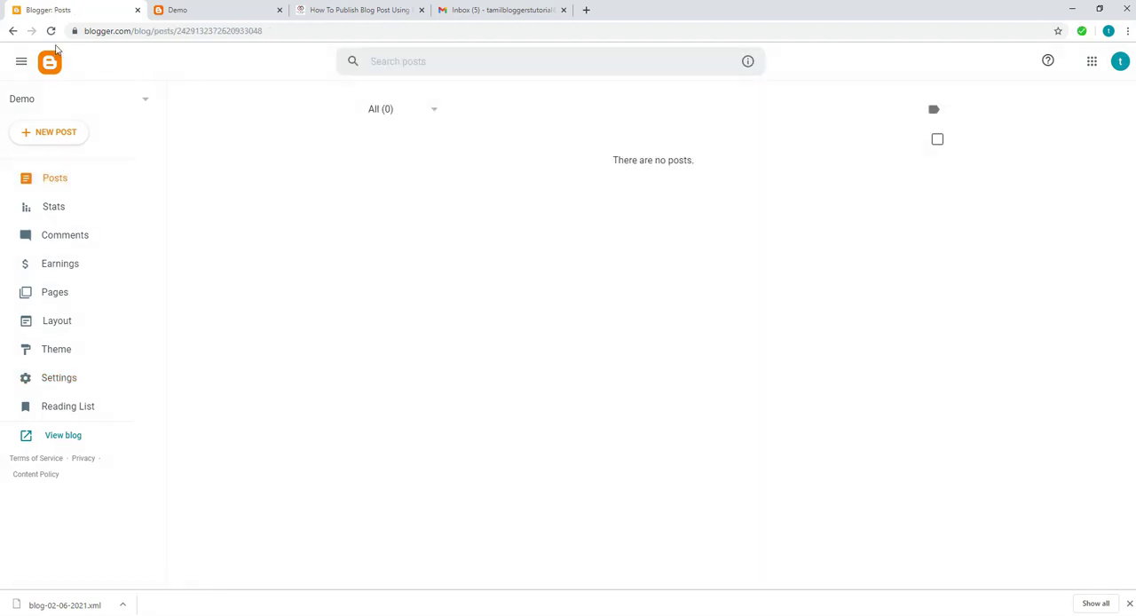
pyautogui.click(50, 30)
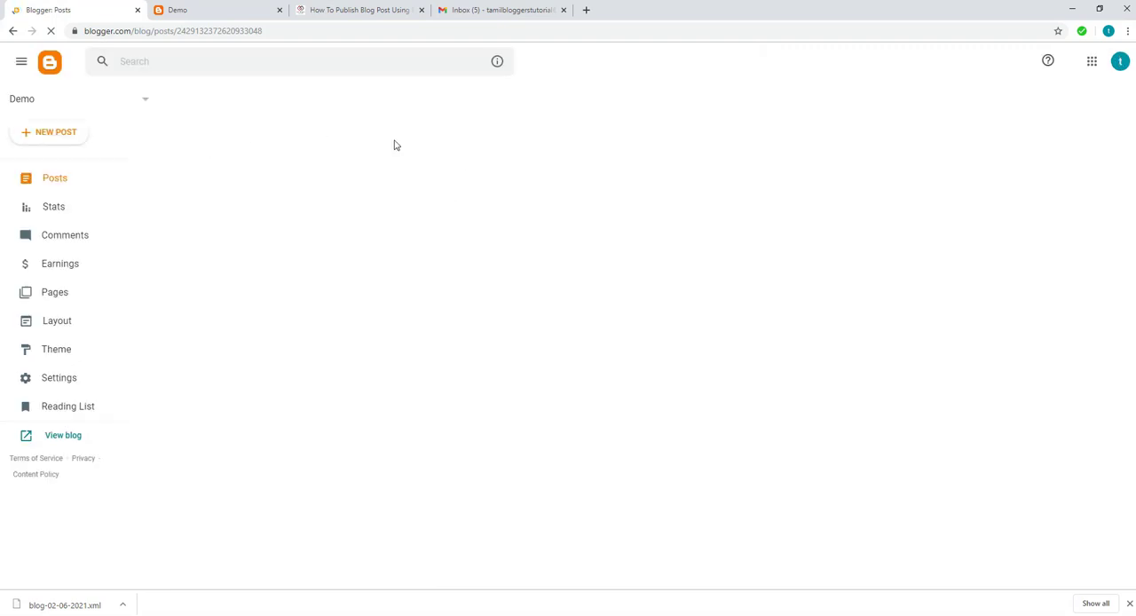
pyautogui.click(197, 10)
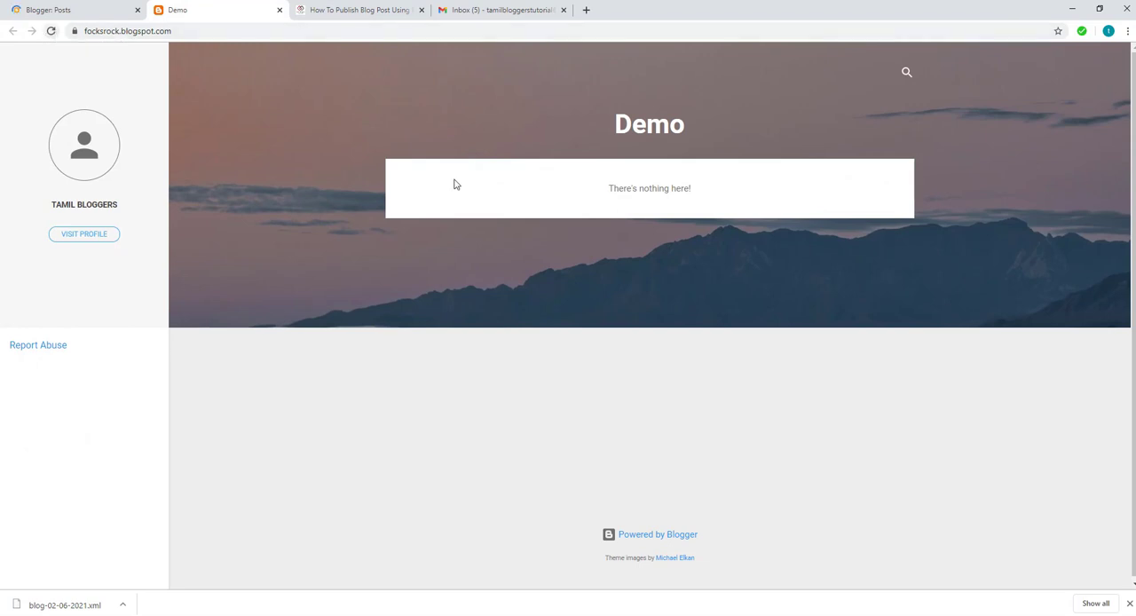
pyautogui.click(52, 31)
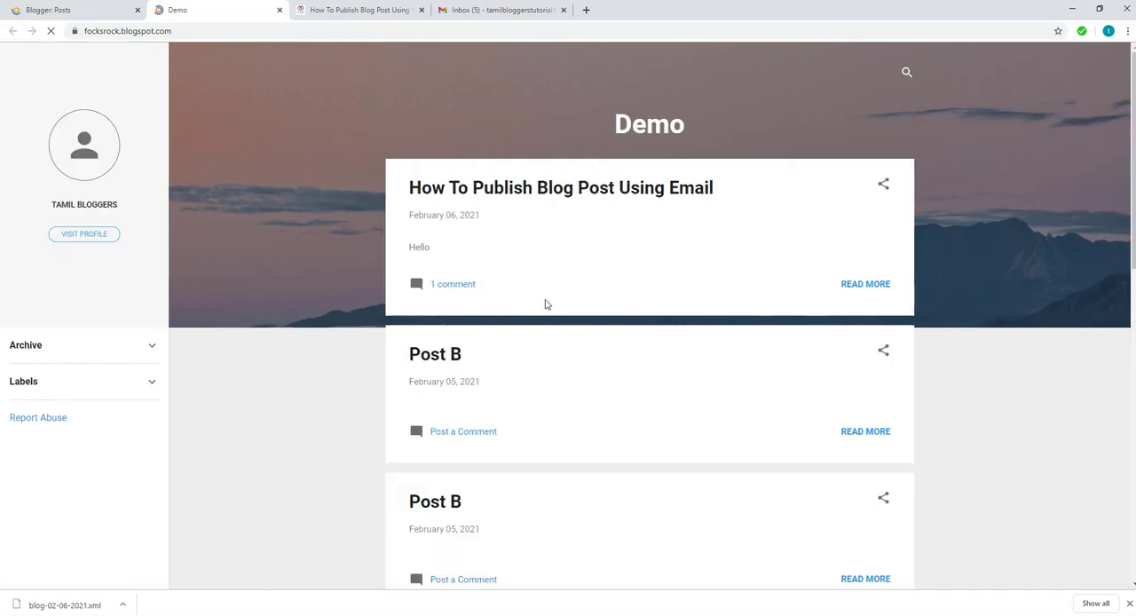
pyautogui.scroll(-3, 592, 381)
pyautogui.scroll(-3, 593, 381)
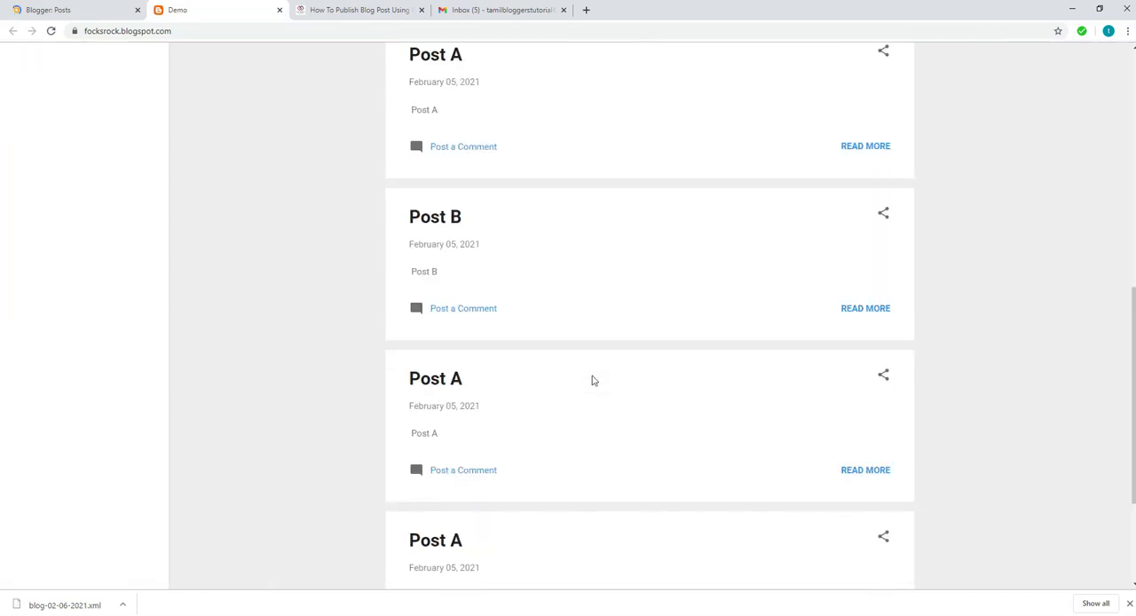
pyautogui.scroll(3, 593, 381)
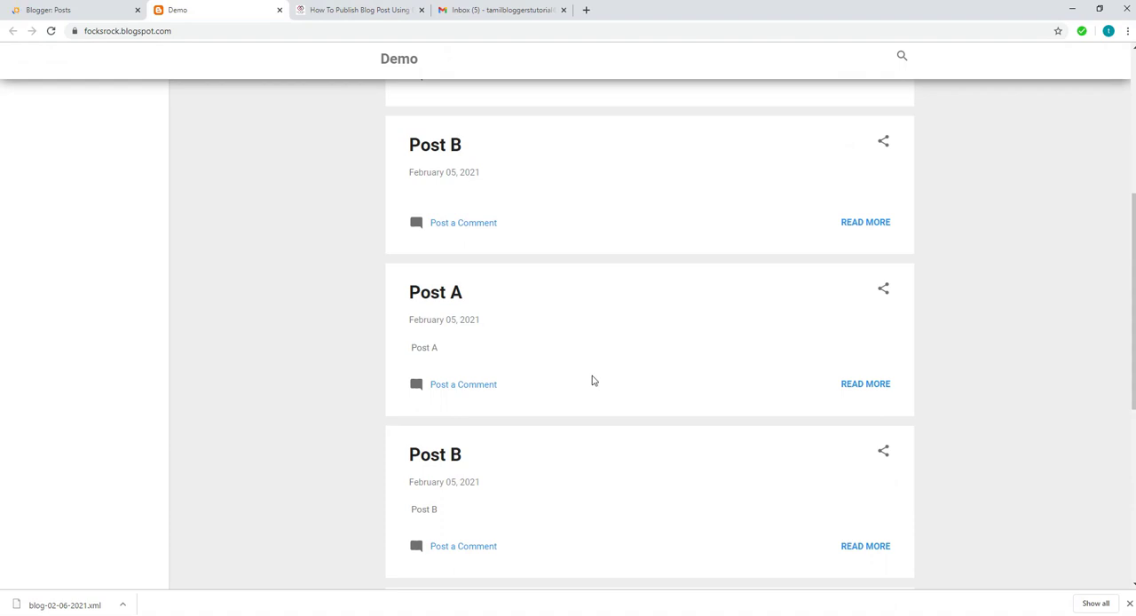